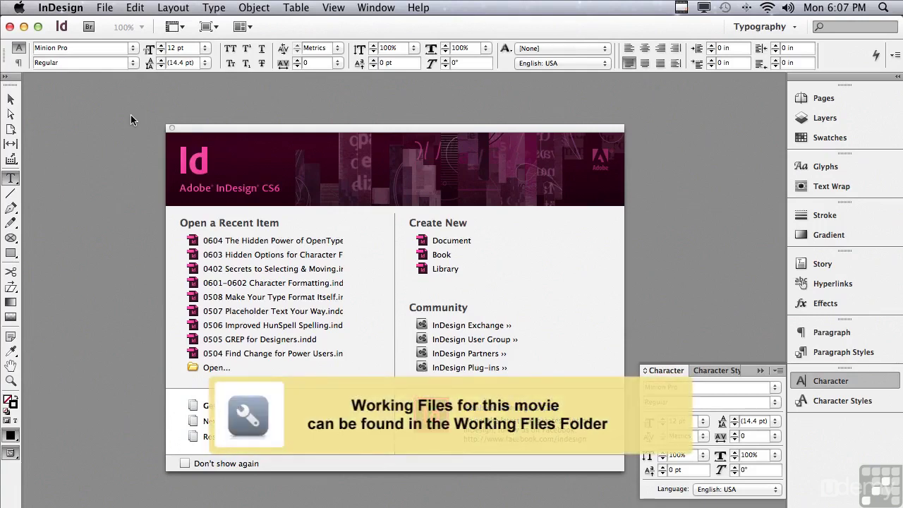
- Open 0604 The Hidden Power of OpenType.indd from the InDesign CS6 Sample Layouts folder via File > Open
click(103, 8)
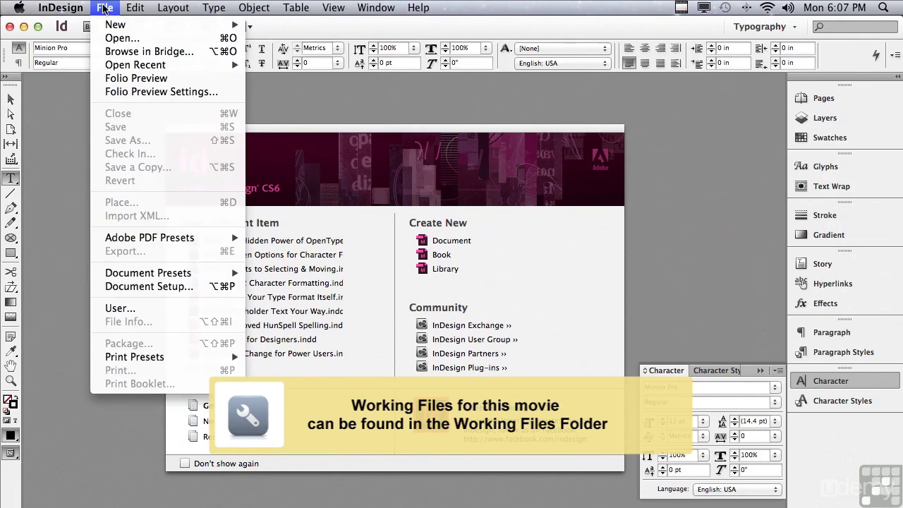
click(104, 41)
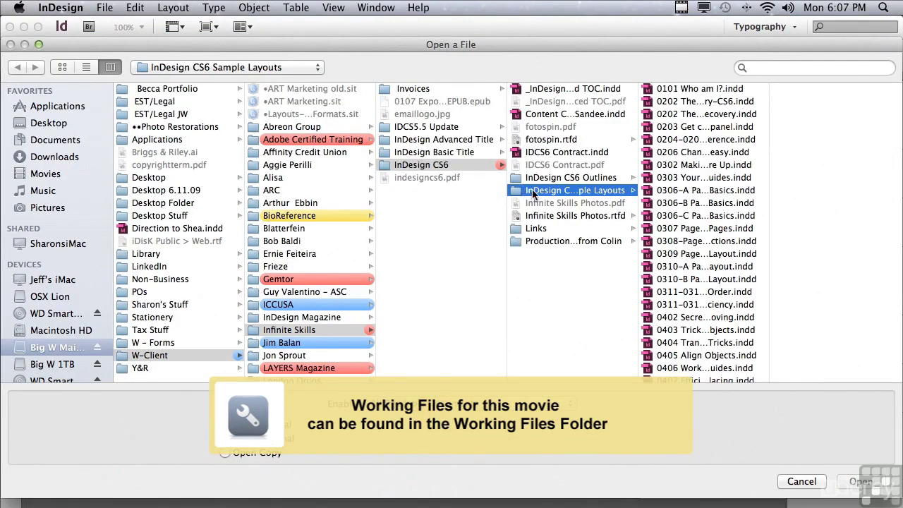
scroll(767, 208, down, 6)
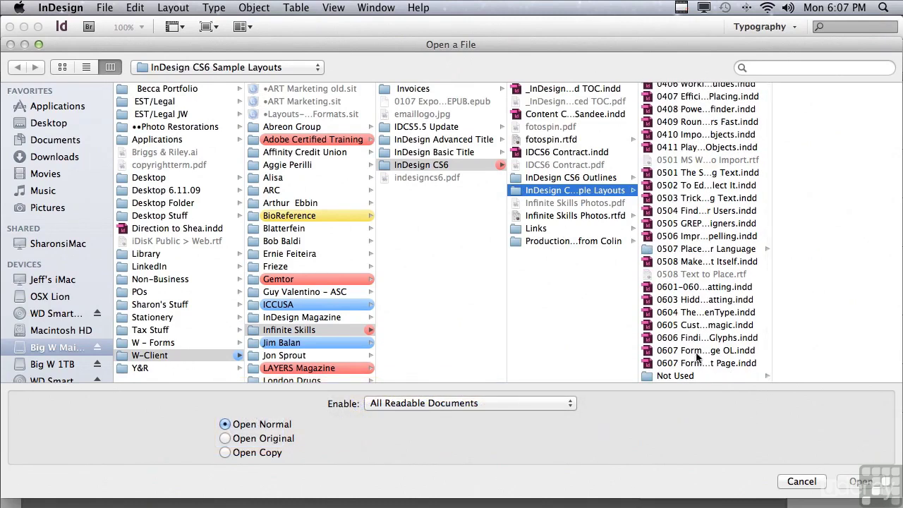
click(670, 313)
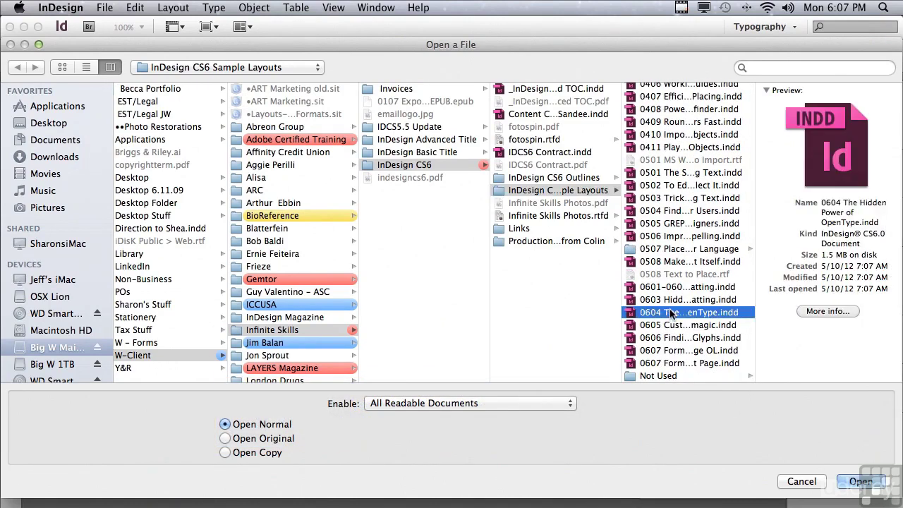
click(860, 481)
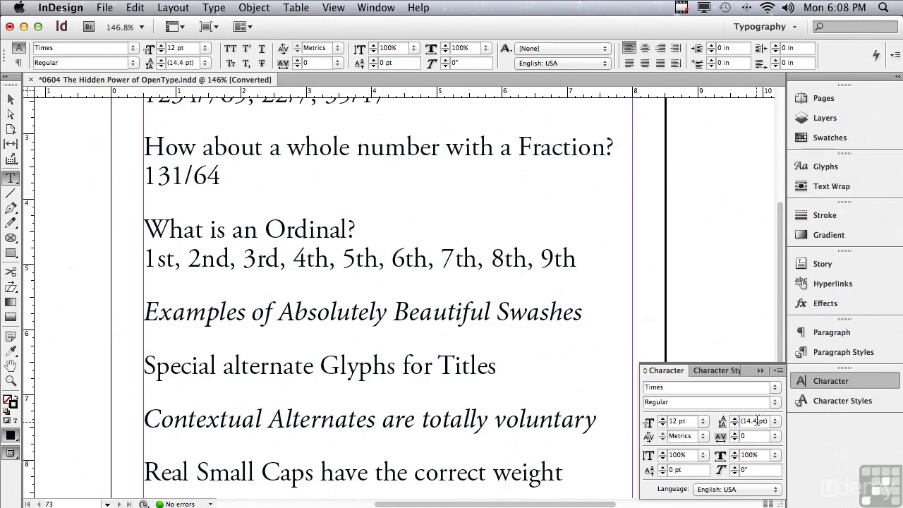
- With ½ ¾ selected at the page top, list Adobe Garamond Pro's Numbers glyphs in the Glyphs panel
drag(776, 323, 775, 189)
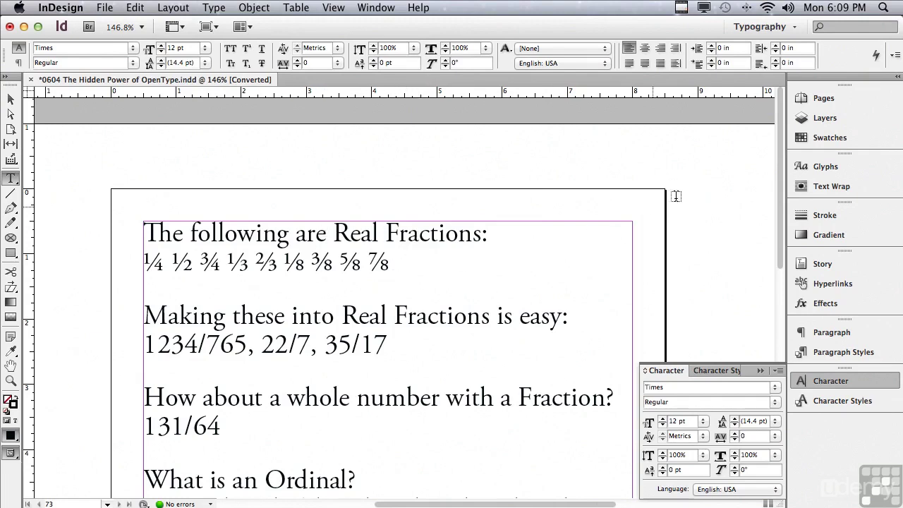
click(818, 168)
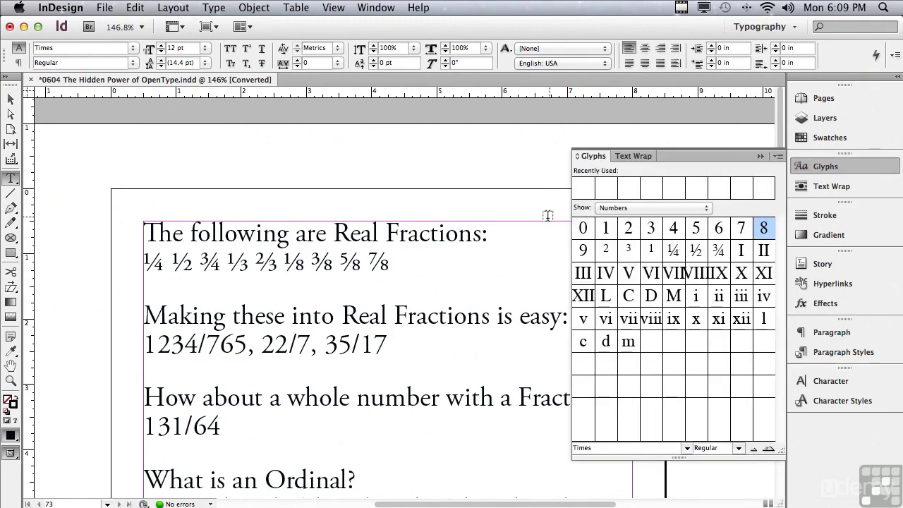
drag(166, 252, 220, 262)
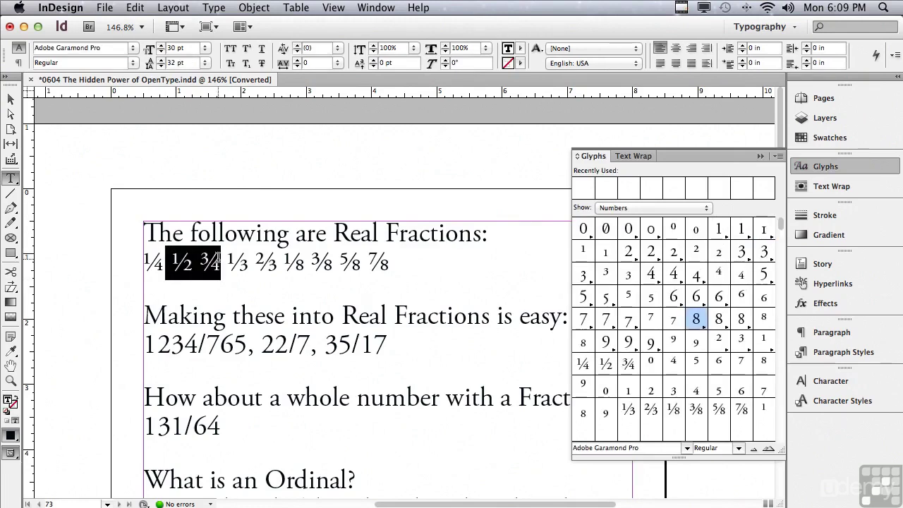
click(605, 207)
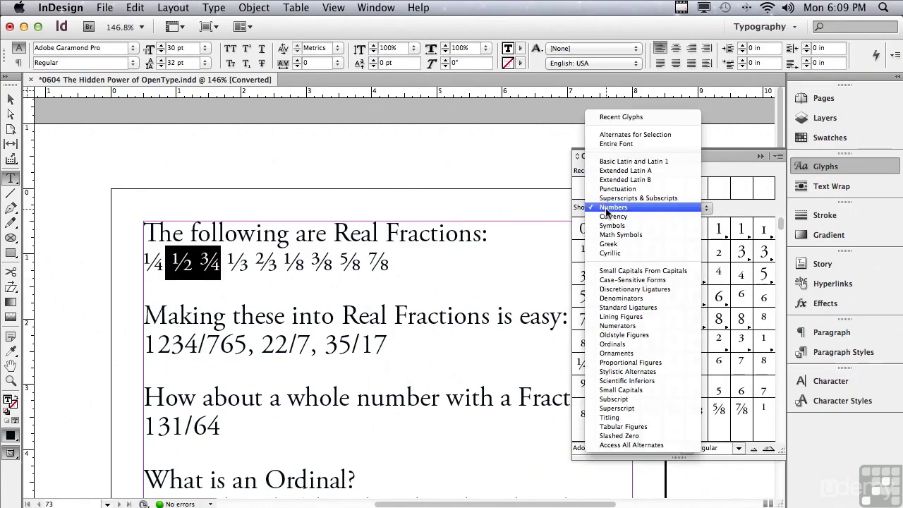
click(606, 207)
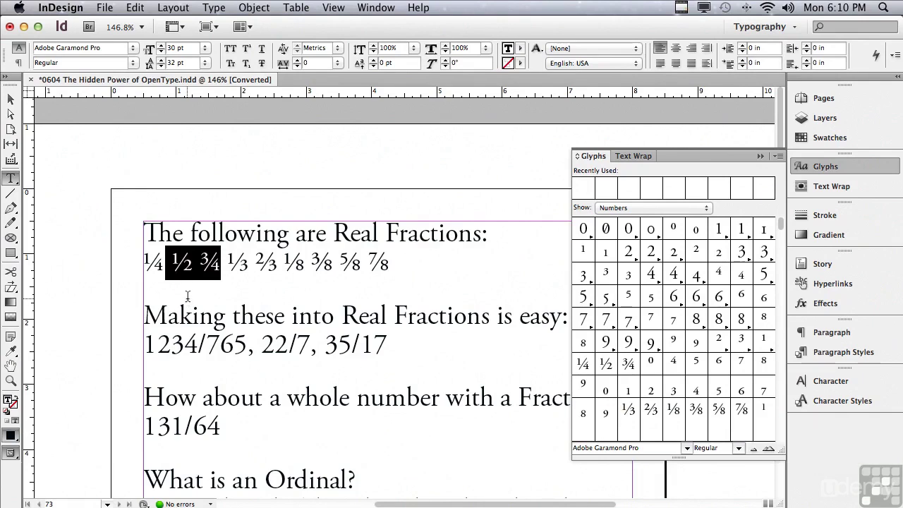
click(149, 345)
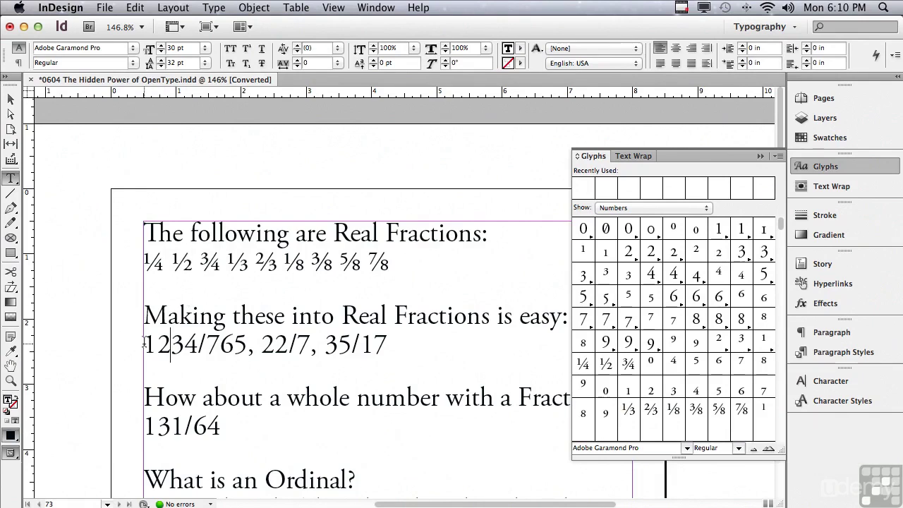
drag(144, 344, 197, 341)
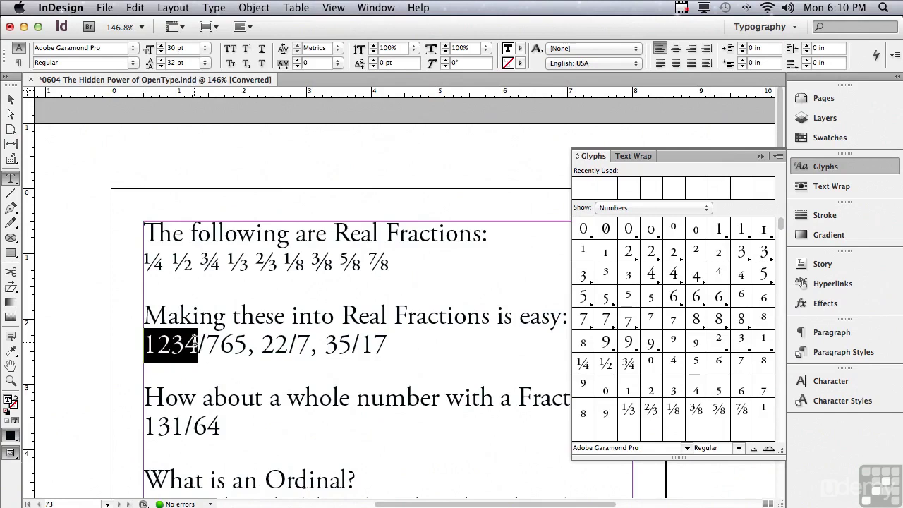
click(245, 49)
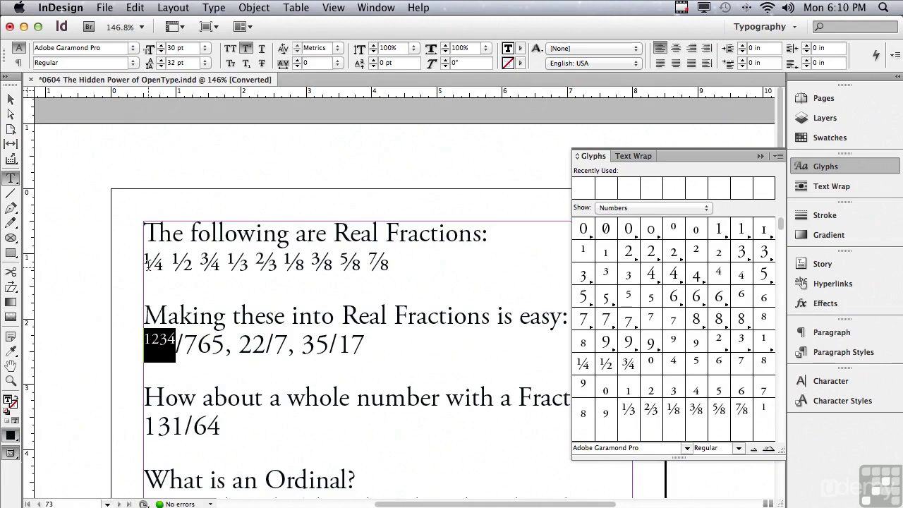
key(super)
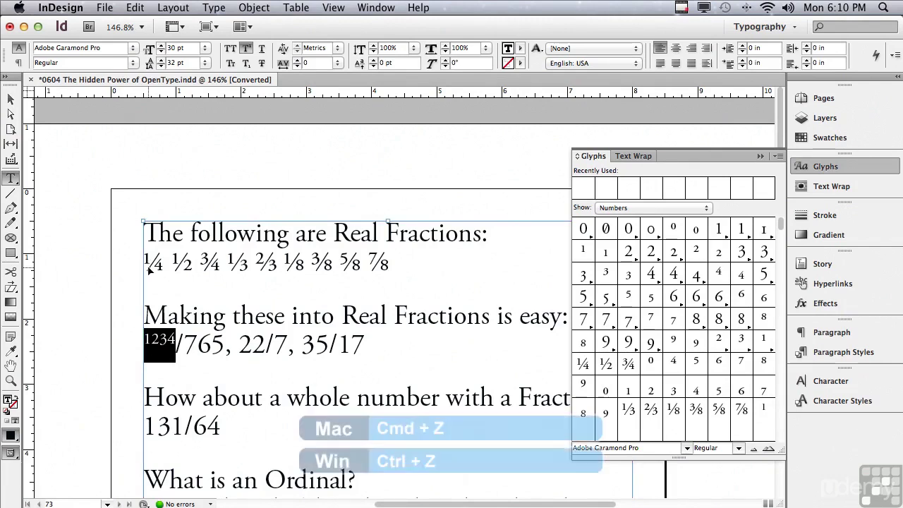
key(super+z)
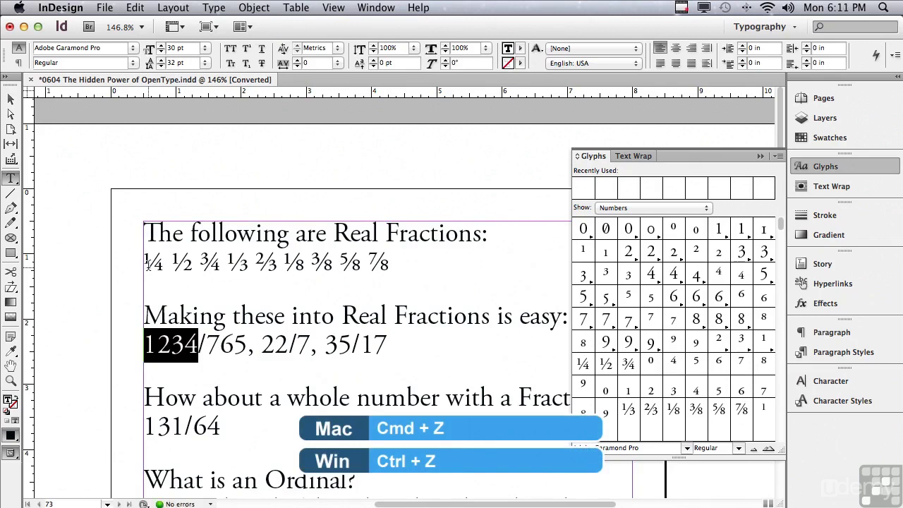
drag(144, 344, 397, 342)
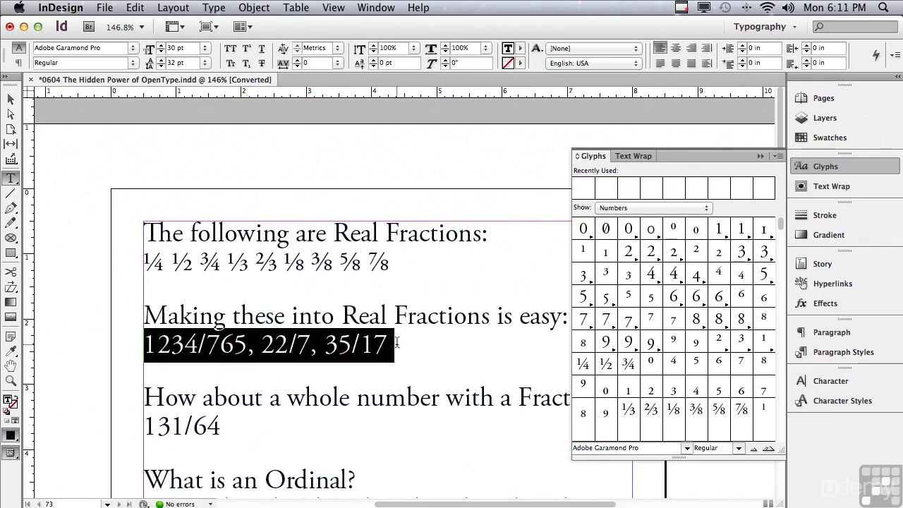
- Apply OpenType Fractions to the selected 1234/765, 22/7 and 35/17 numbers
click(761, 158)
click(833, 381)
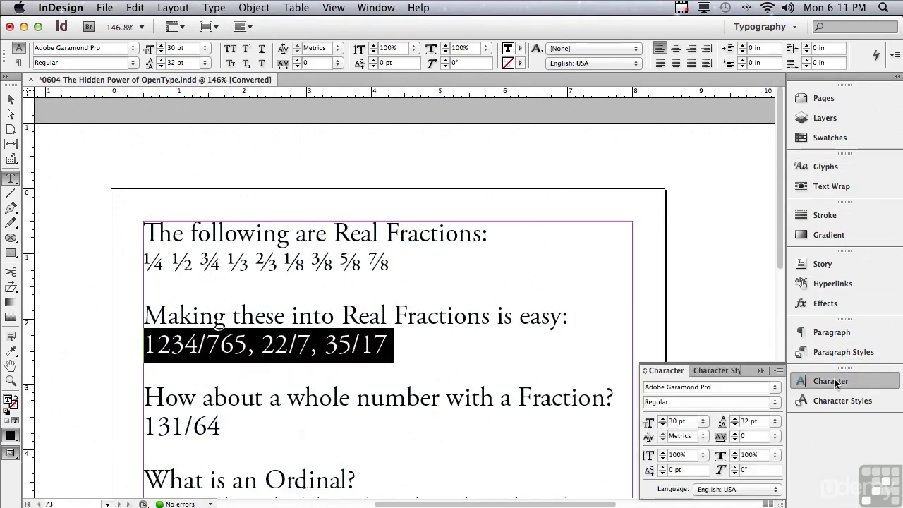
click(779, 371)
mouse_move(764, 397)
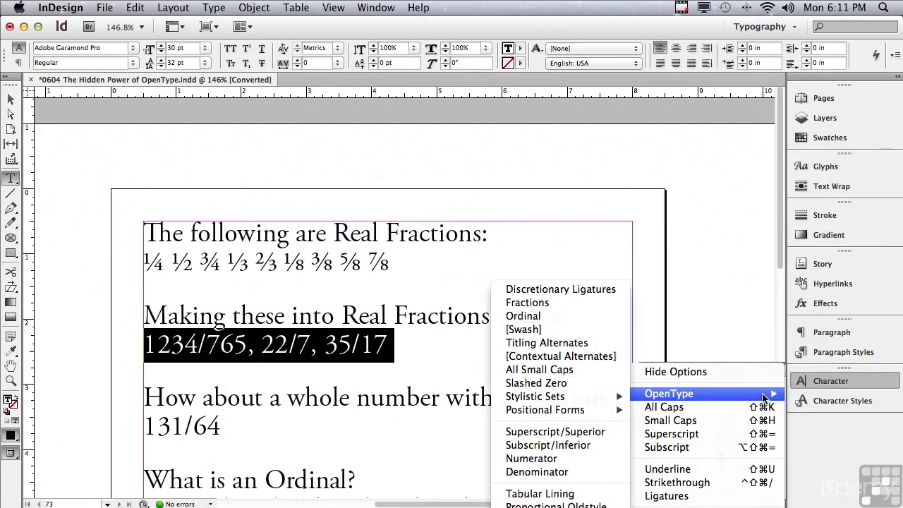
click(561, 302)
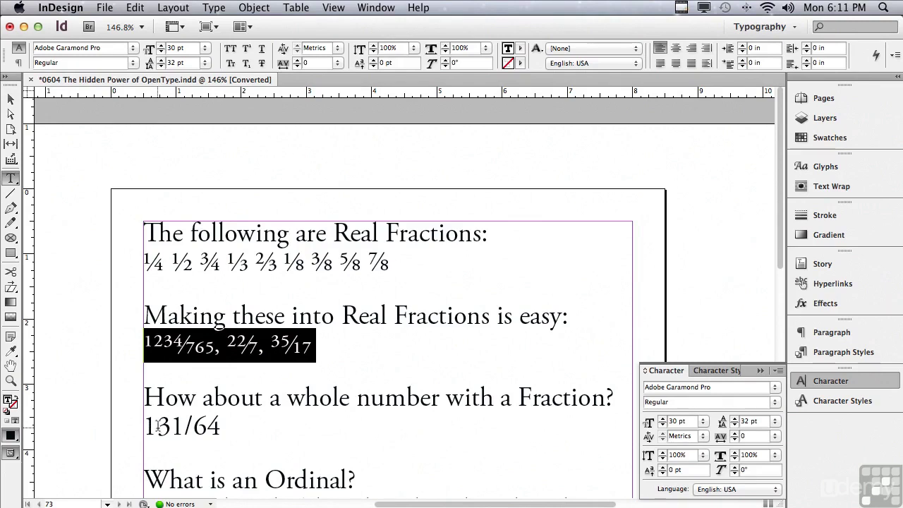
- Select the 31/64 after the whole number 1 and apply OpenType Fractions to it
drag(156, 423, 223, 443)
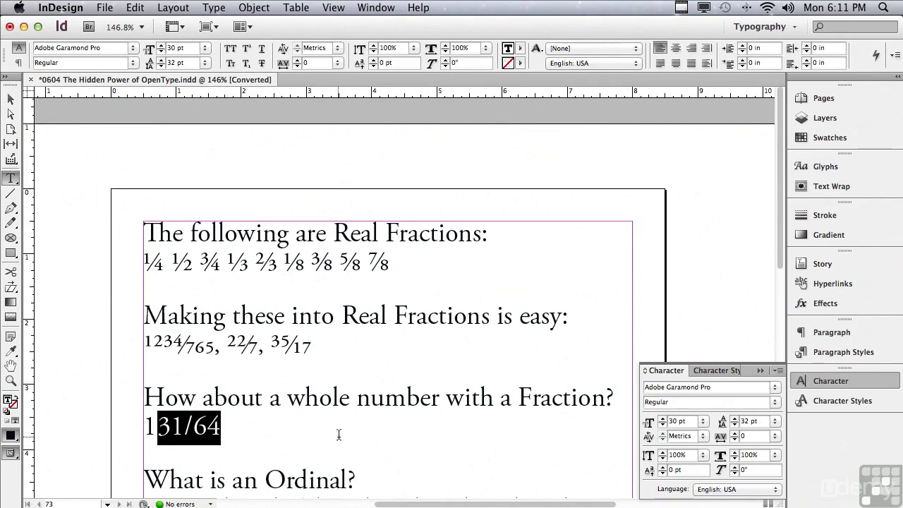
click(776, 371)
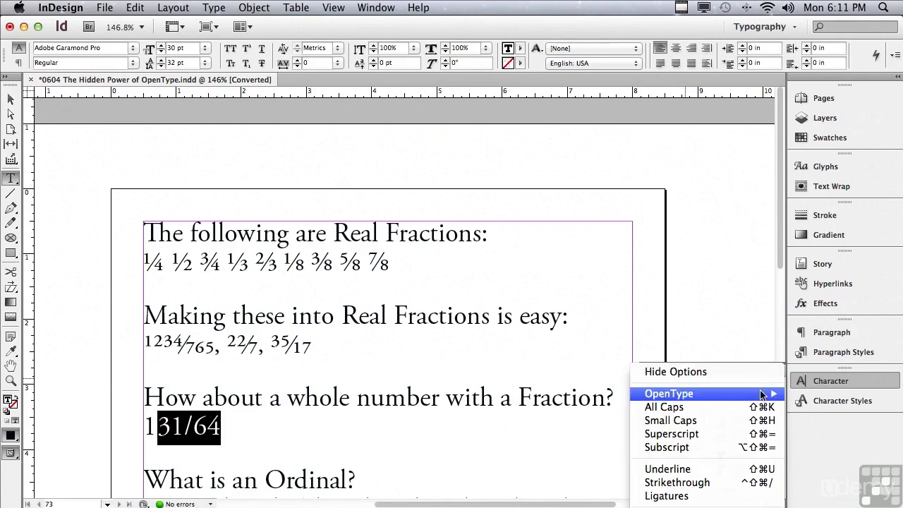
mouse_move(761, 397)
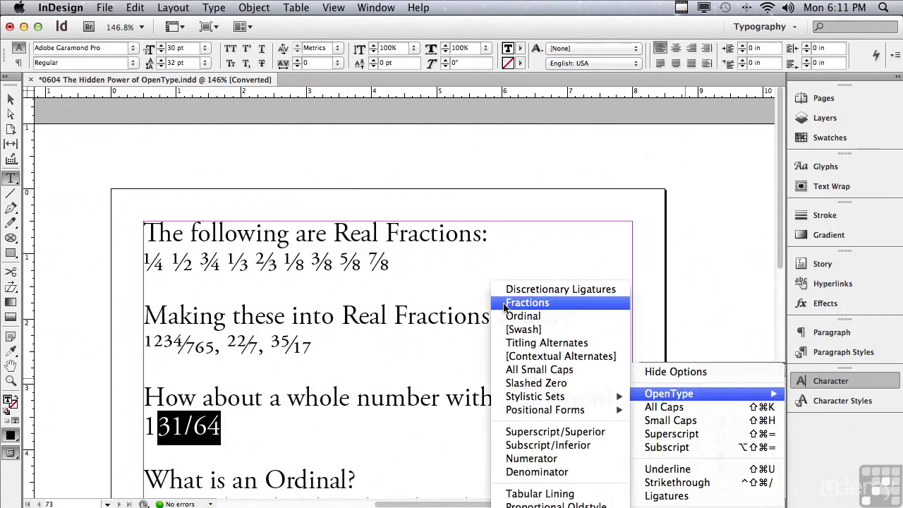
click(525, 303)
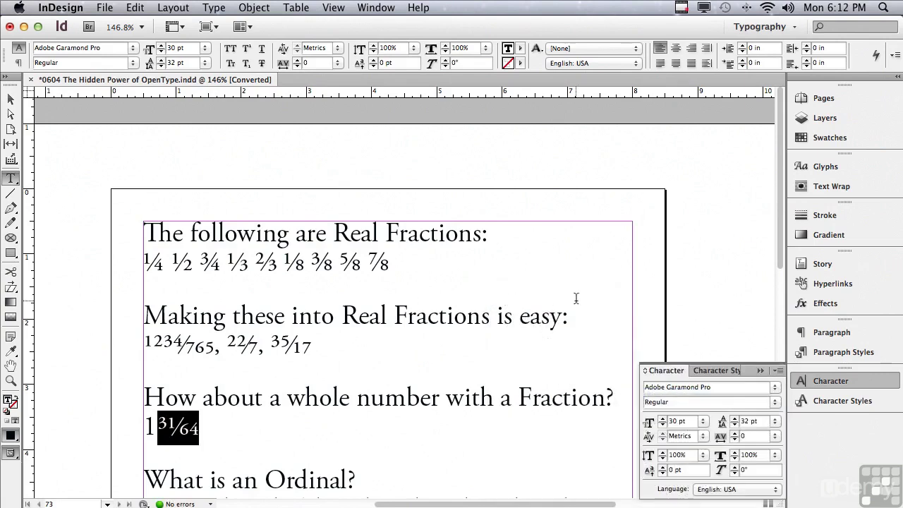
- Scroll down, select 'st' in 1st and apply the OpenType Ordinal feature to it
scroll(775, 281, down, 8)
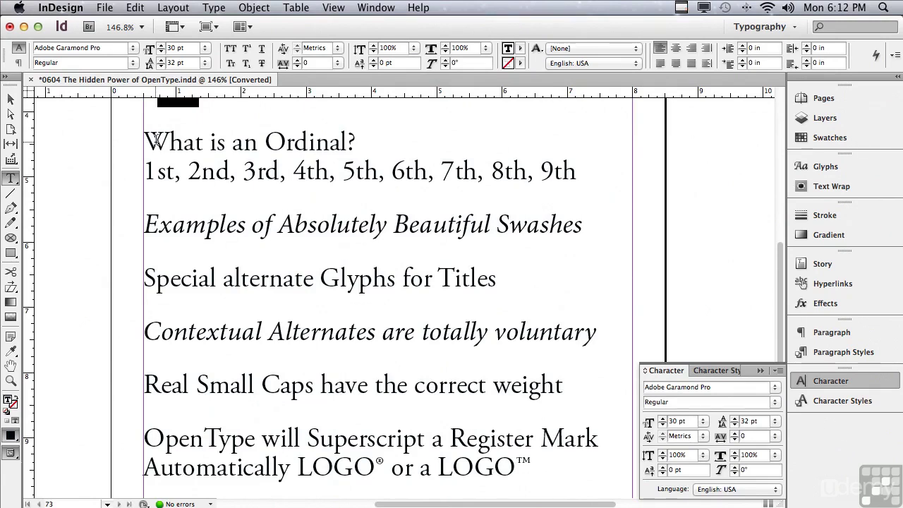
drag(154, 172, 174, 172)
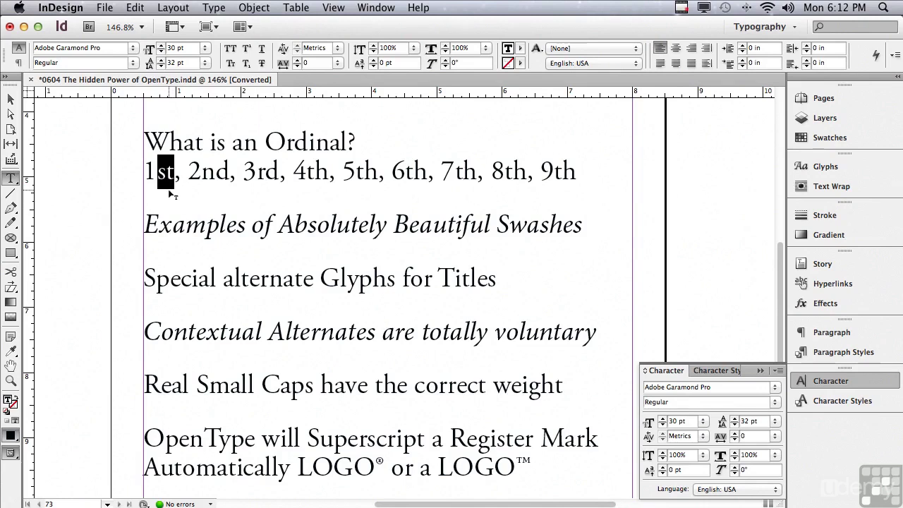
click(778, 371)
mouse_move(767, 396)
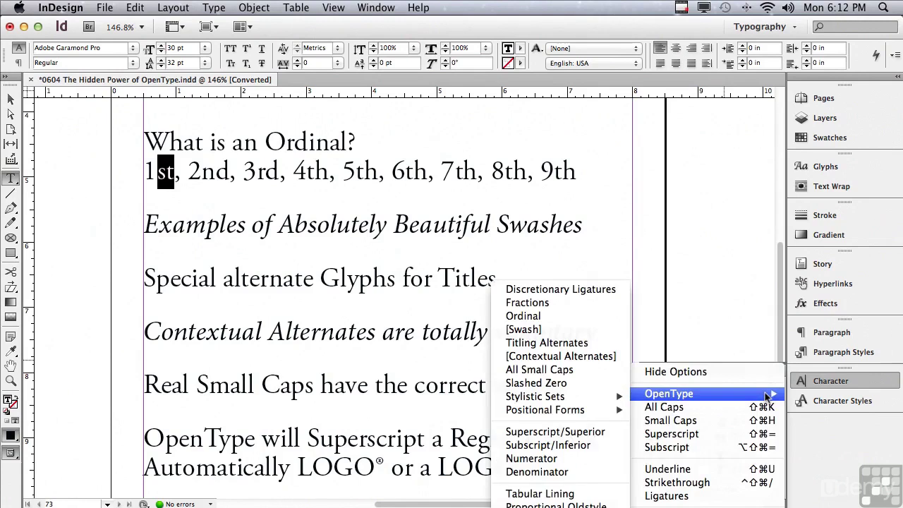
click(545, 318)
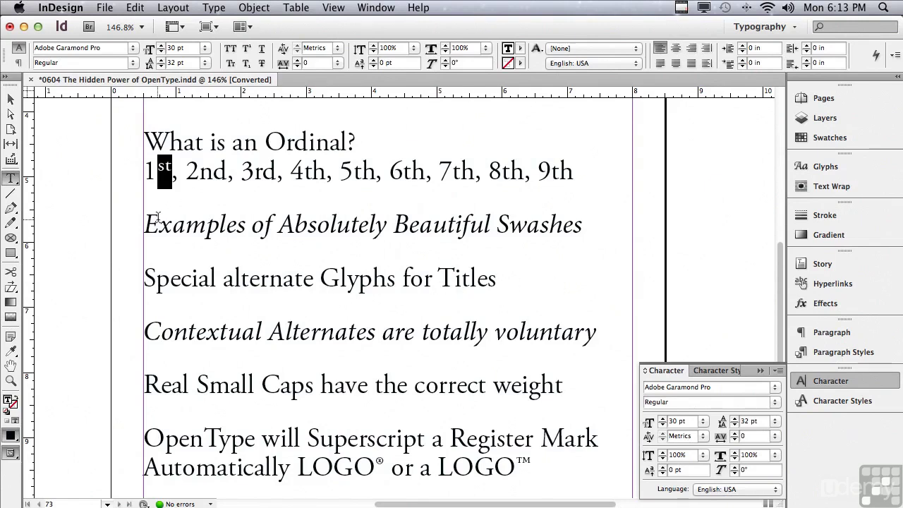
- Apply OpenType Swash to the 'Examples of Absolutely Beautiful Swashes' line, then undo and redo to compare
drag(143, 224, 605, 222)
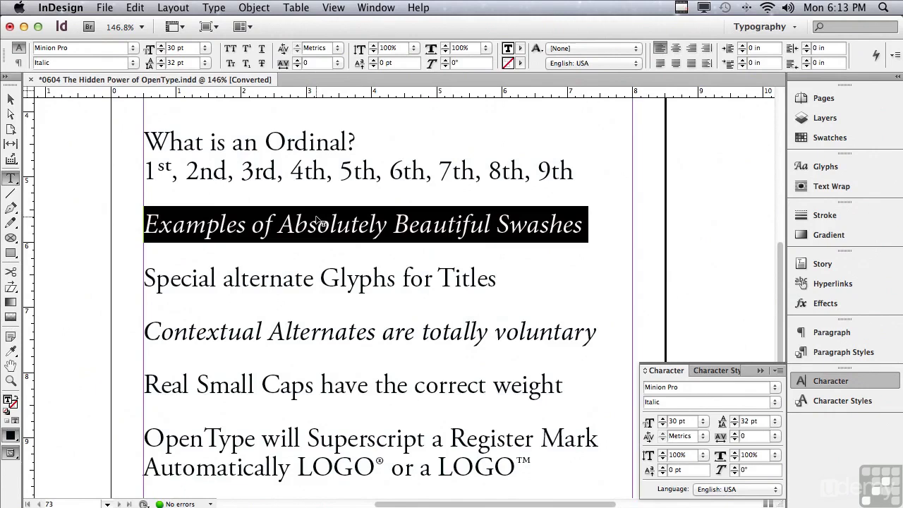
click(774, 374)
mouse_move(760, 397)
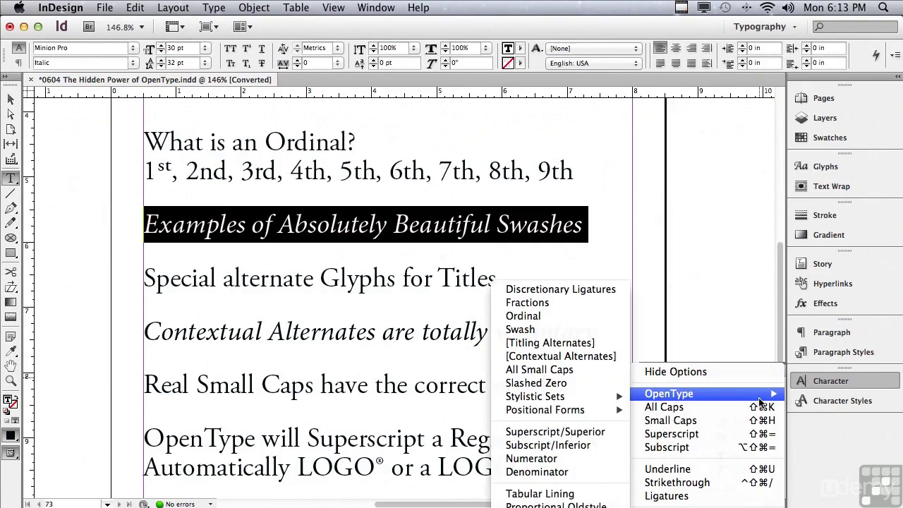
click(571, 330)
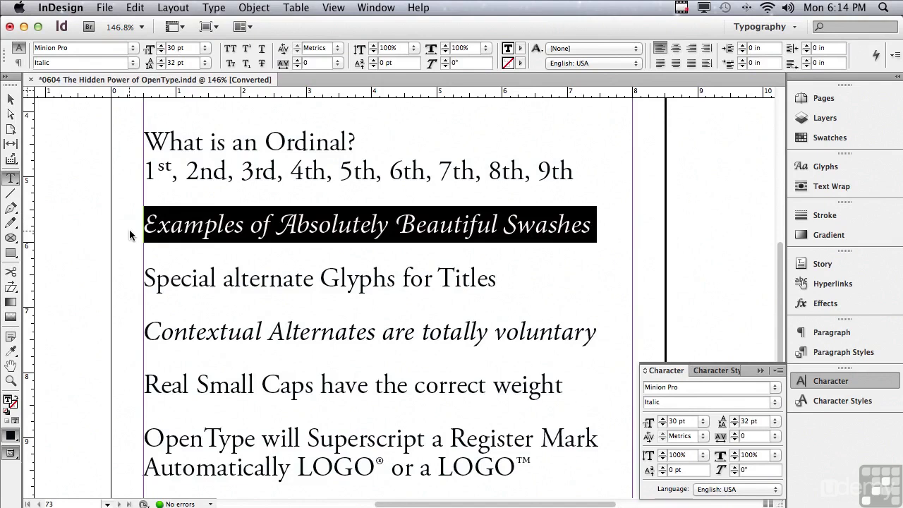
key(super+z)
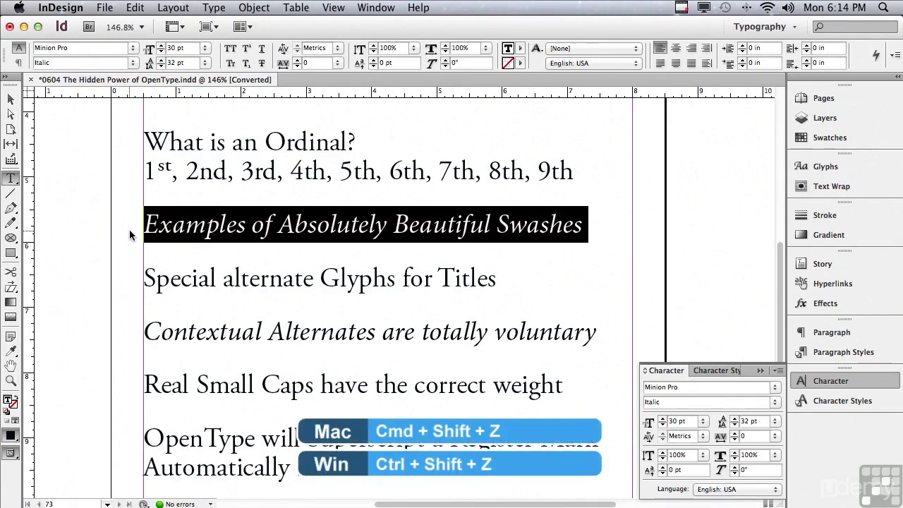
key(super+shift+z)
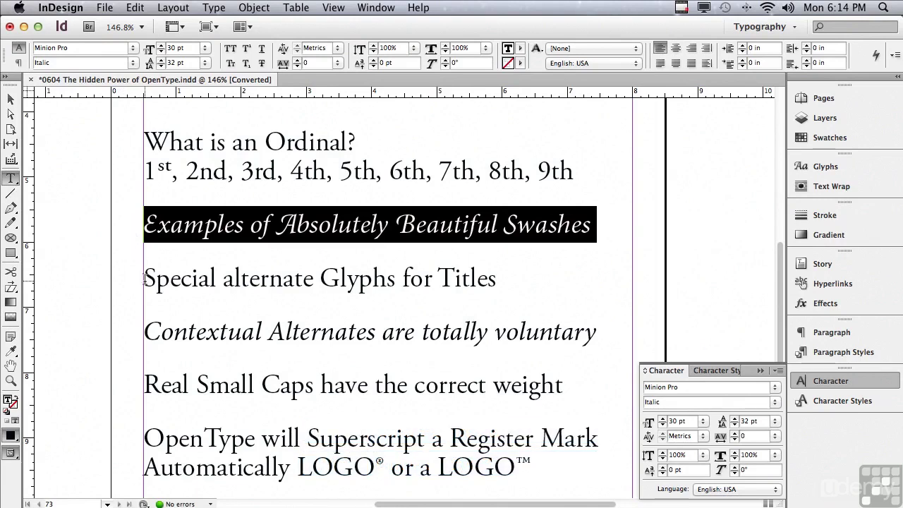
- Select the 'Special alternate Glyphs for Titles' line and apply OpenType Titling Alternates
click(144, 279)
drag(144, 278, 502, 290)
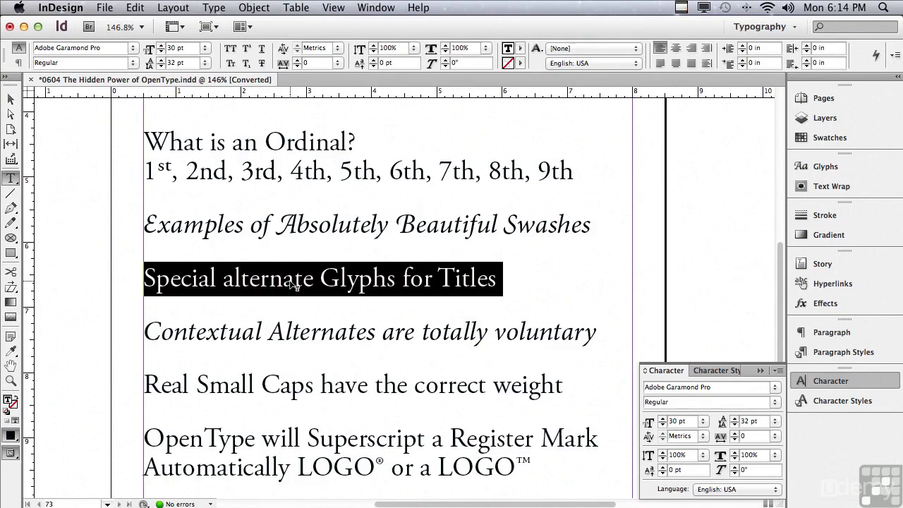
click(777, 373)
mouse_move(715, 397)
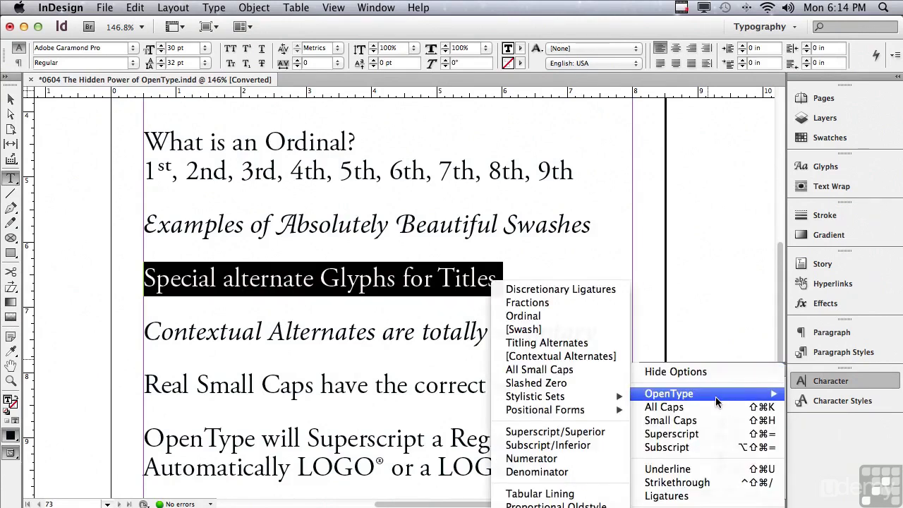
click(584, 344)
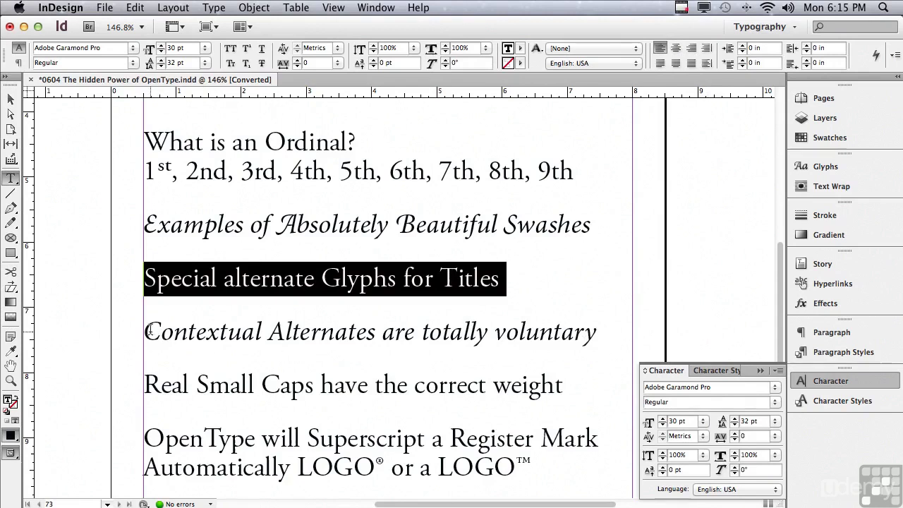
- Select the 'Contextual Alternates are totally voluntary' line and set it in Garamond Premier Pro Italic
drag(145, 331, 601, 341)
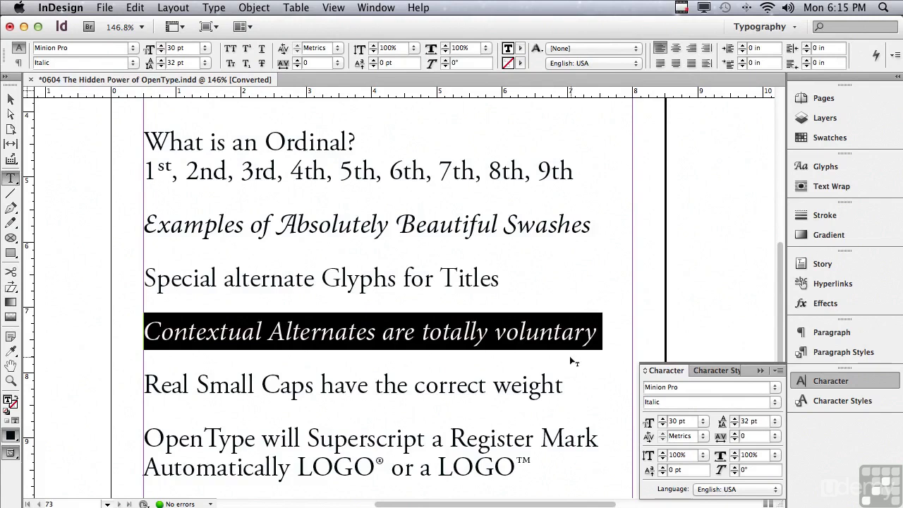
click(776, 371)
mouse_move(738, 397)
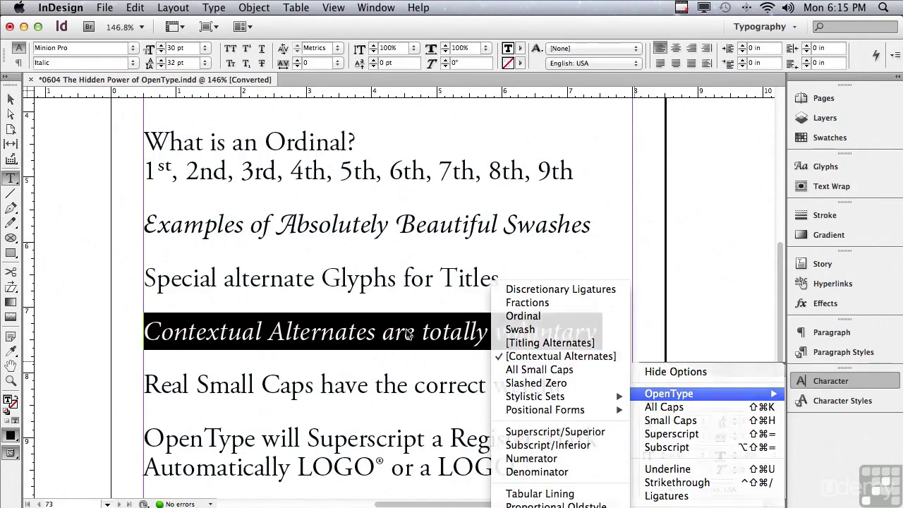
click(550, 343)
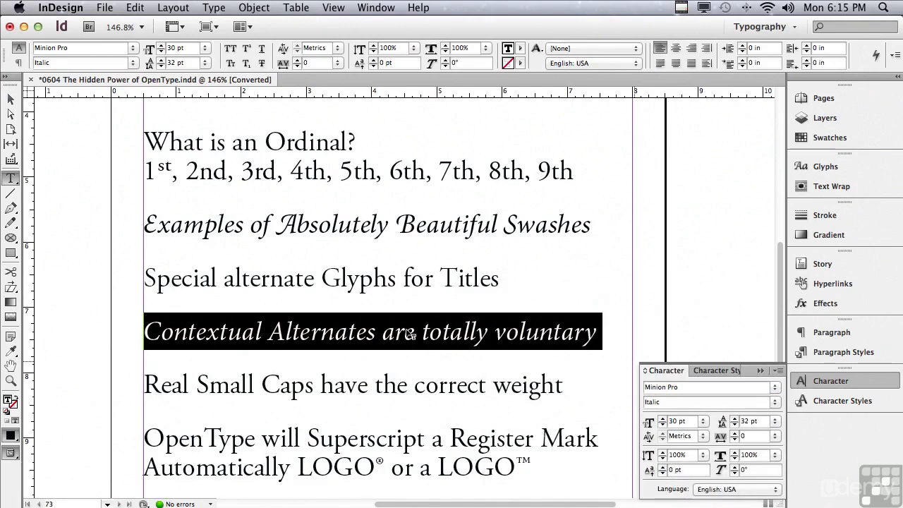
click(775, 388)
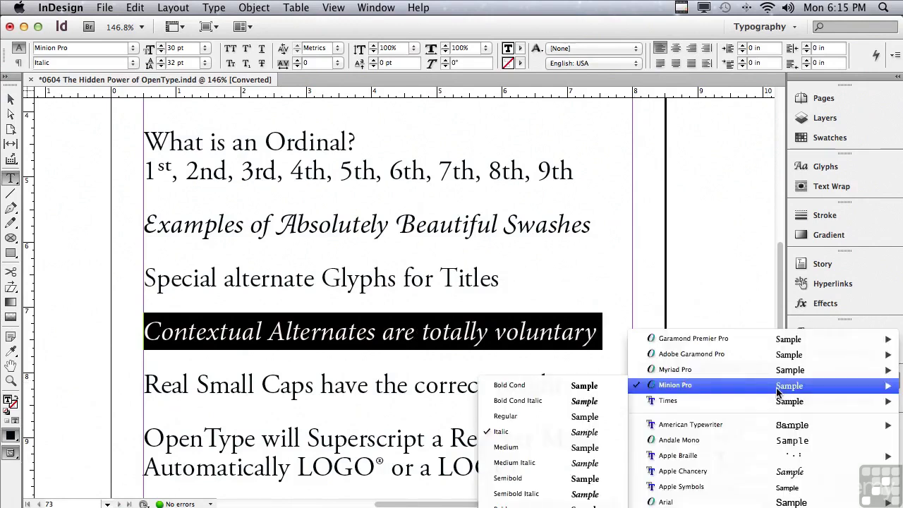
mouse_move(762, 339)
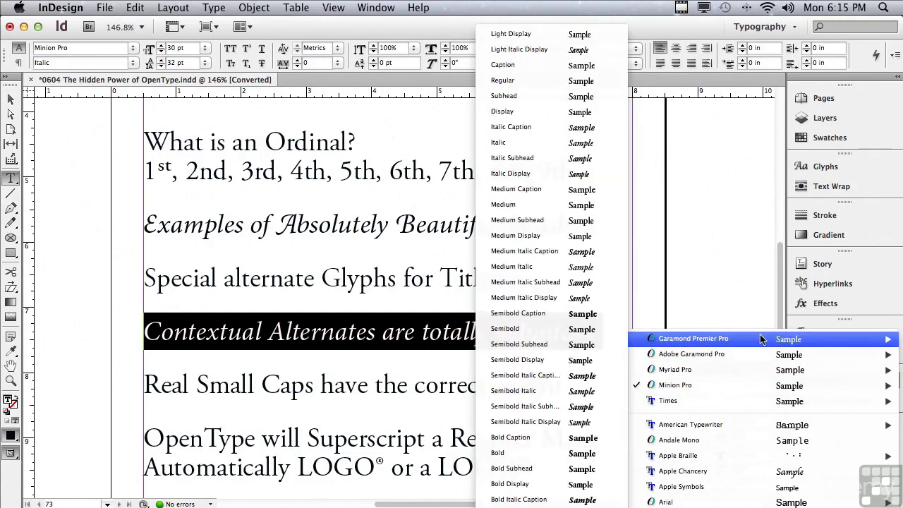
click(502, 145)
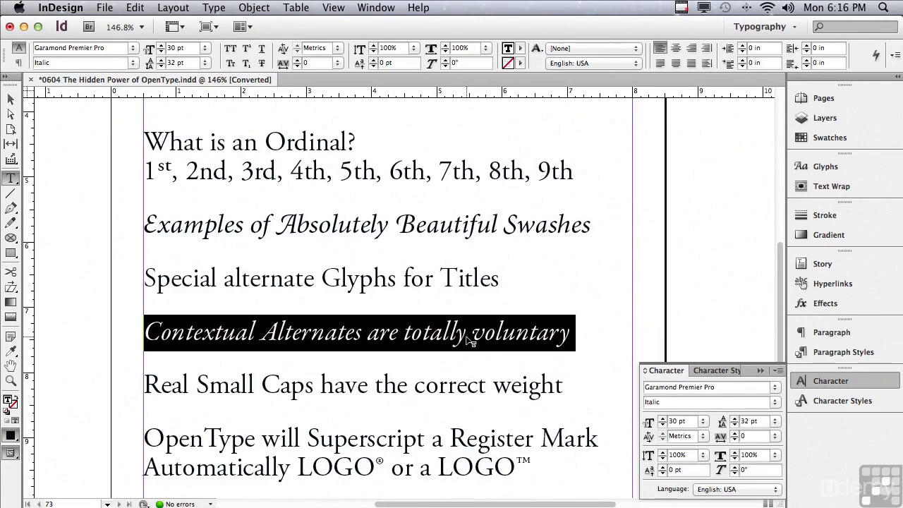
- Toggle OpenType Contextual Alternates on the line twice to compare, leaving them applied
click(778, 371)
mouse_move(763, 393)
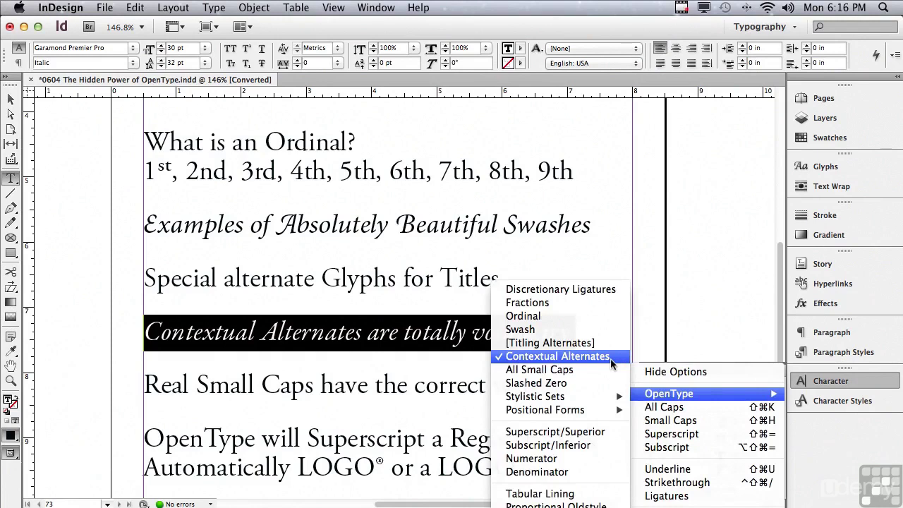
click(612, 360)
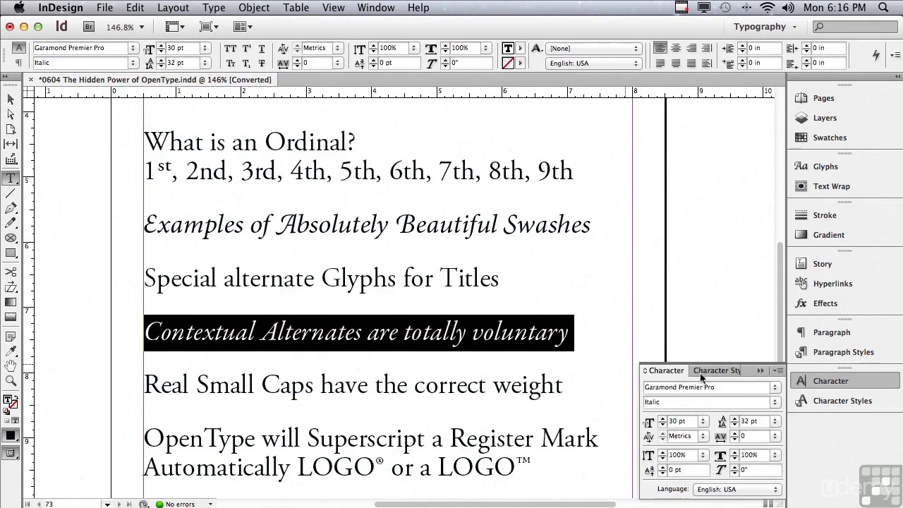
click(779, 370)
mouse_move(719, 401)
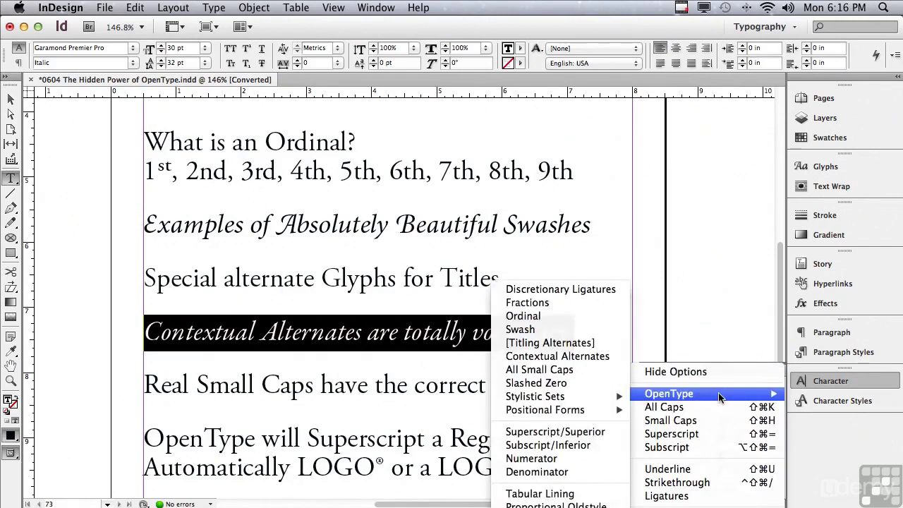
click(591, 356)
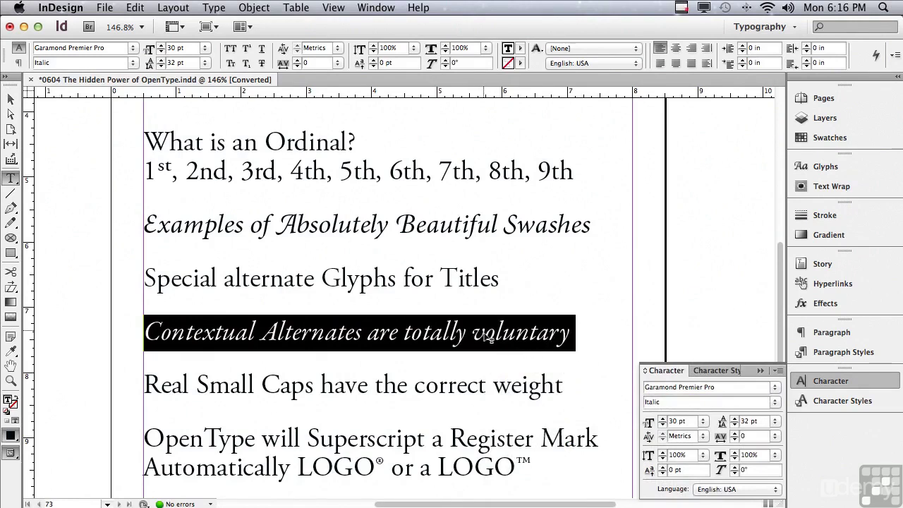
- Try basic Small Caps on the 'Real Small Caps have the correct weight' line, undo, then apply OpenType All Small Caps
drag(143, 387, 570, 409)
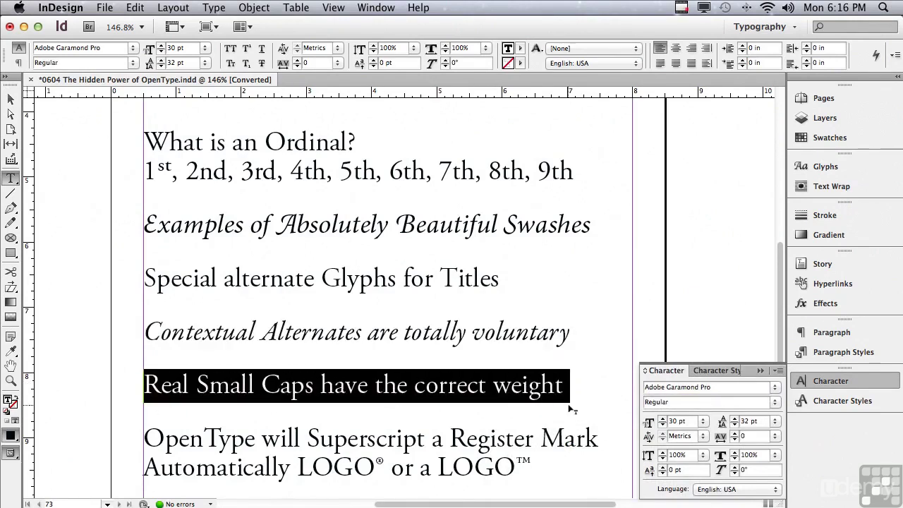
click(229, 63)
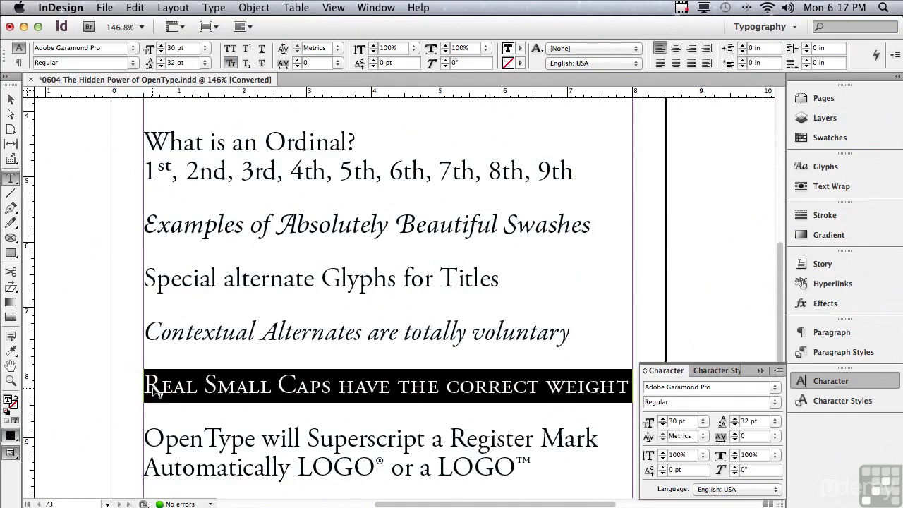
key(super+shift+h)
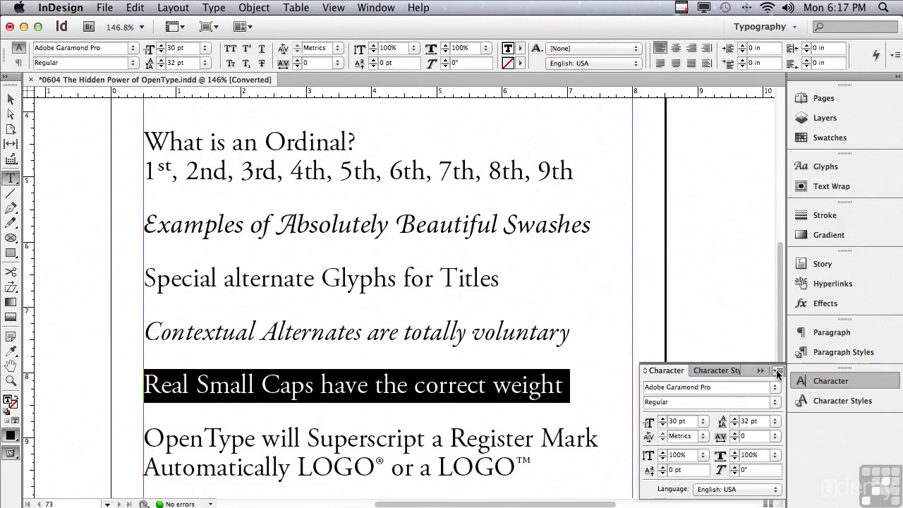
click(779, 371)
mouse_move(752, 393)
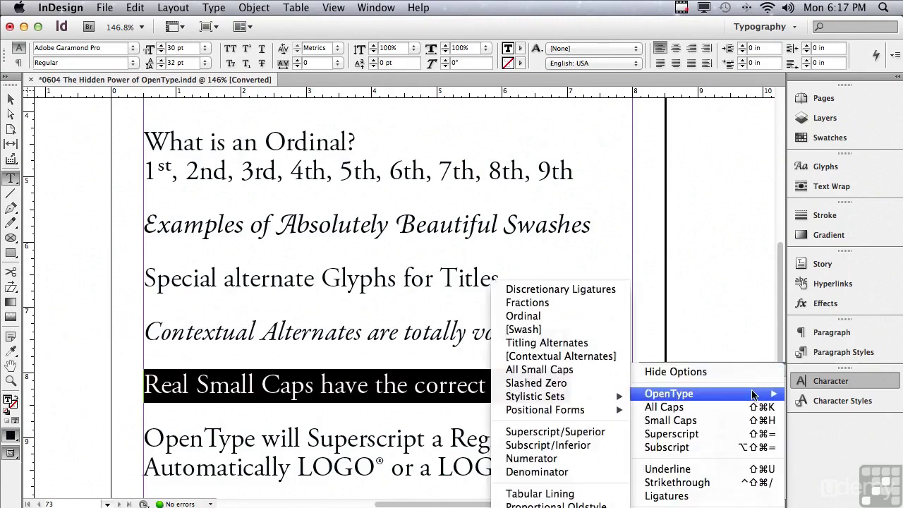
click(583, 369)
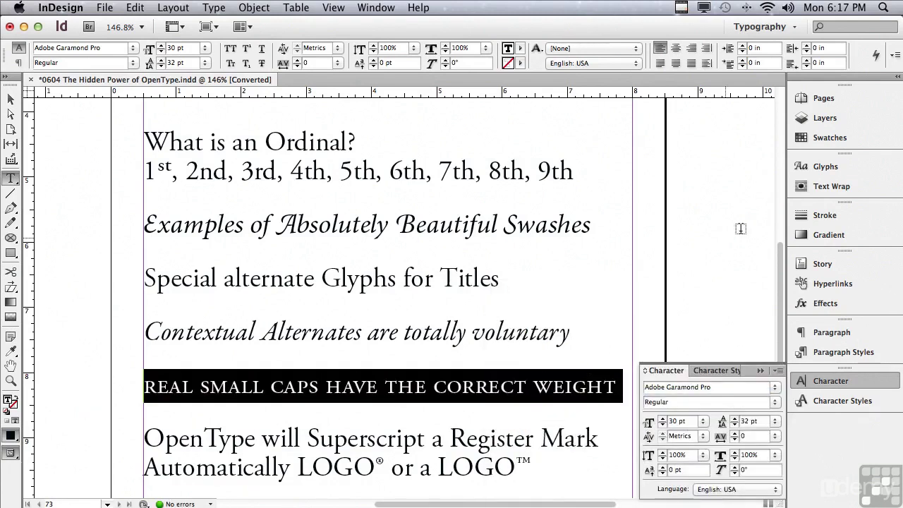
drag(776, 248, 777, 323)
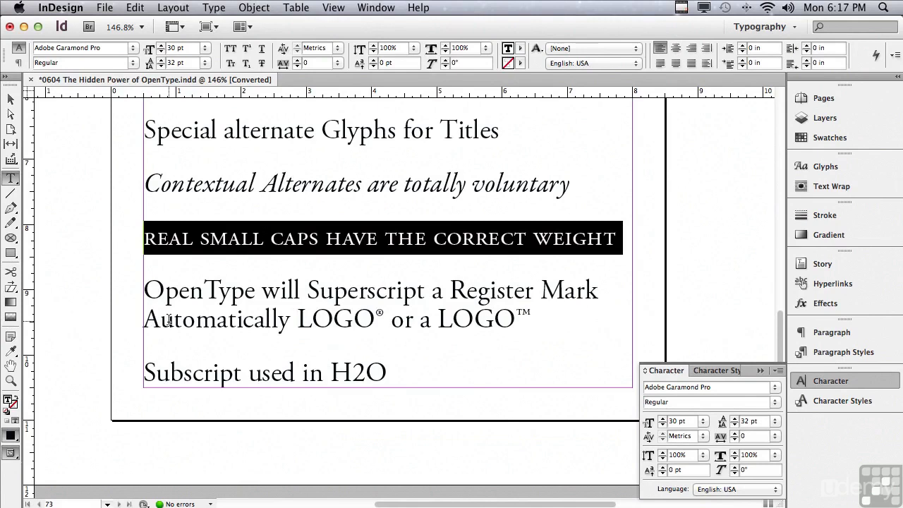
click(378, 318)
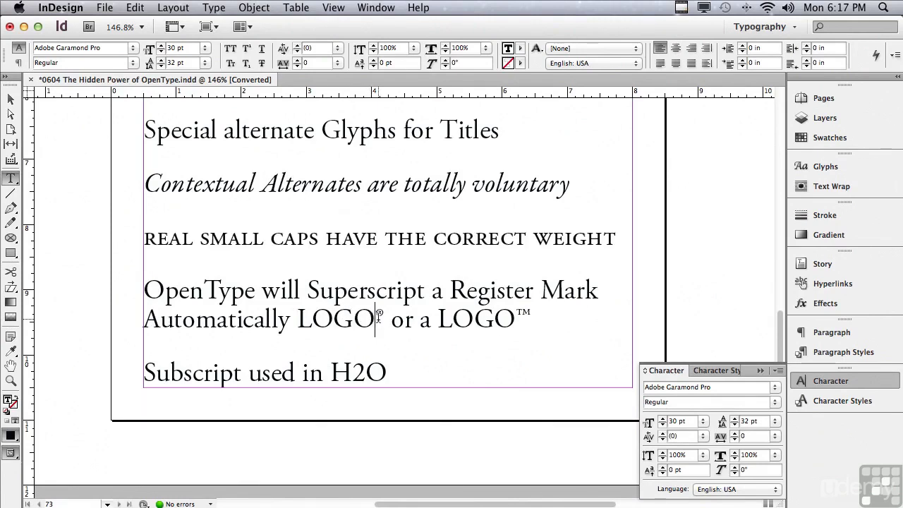
click(514, 319)
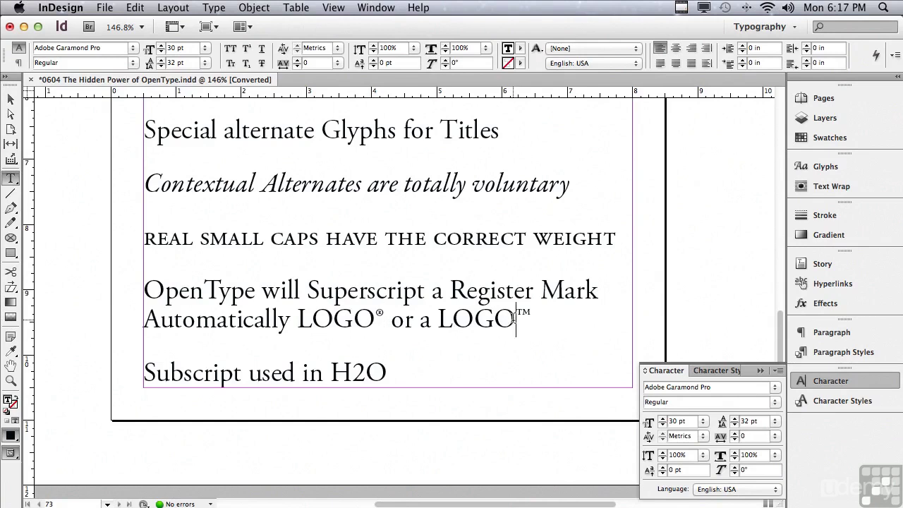
drag(514, 319, 534, 342)
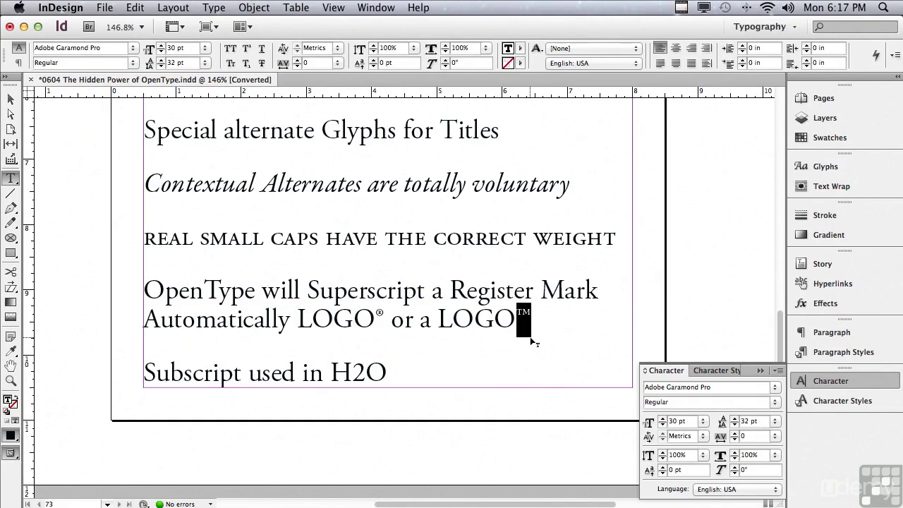
click(245, 51)
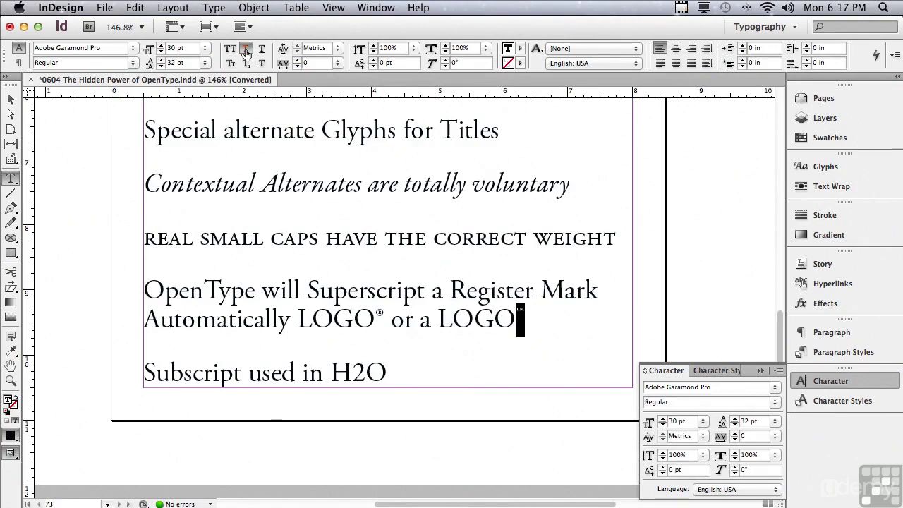
click(245, 51)
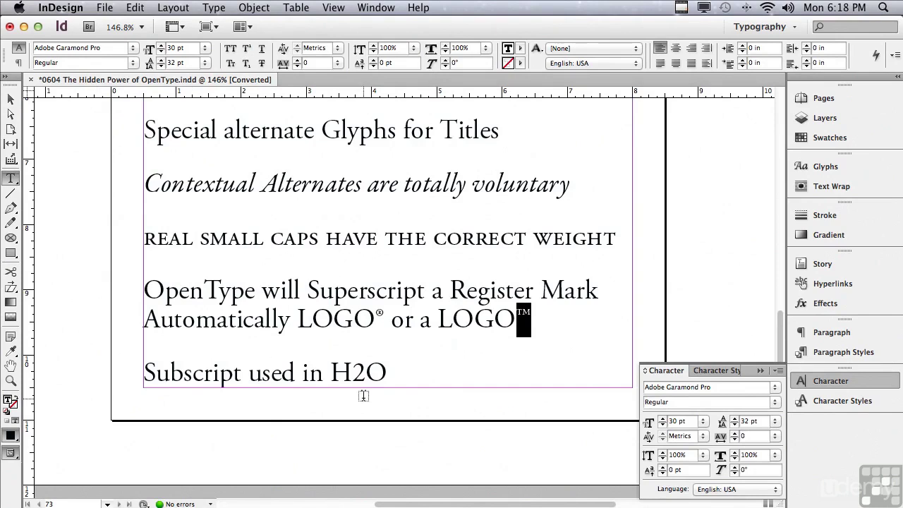
- Select the 2 in H2O, apply OpenType Subscript/Inferior, then remove it again
click(358, 372)
drag(359, 372, 368, 372)
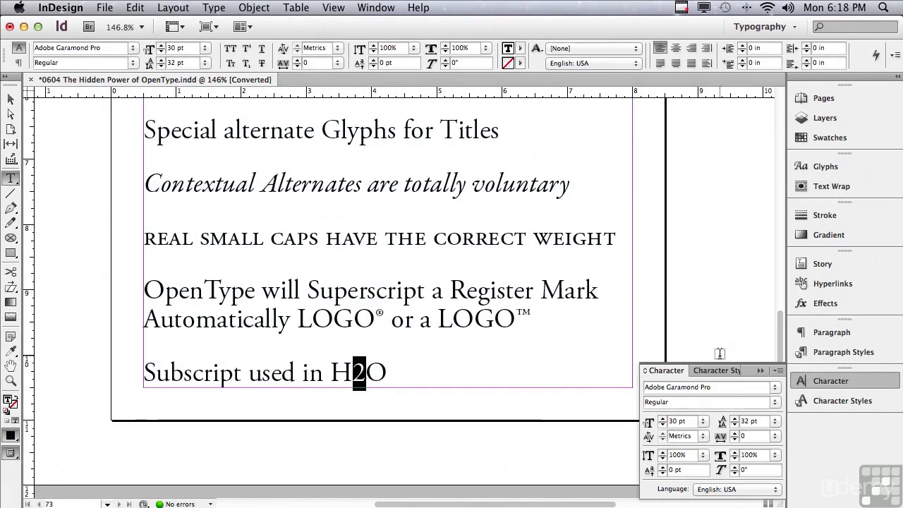
click(778, 372)
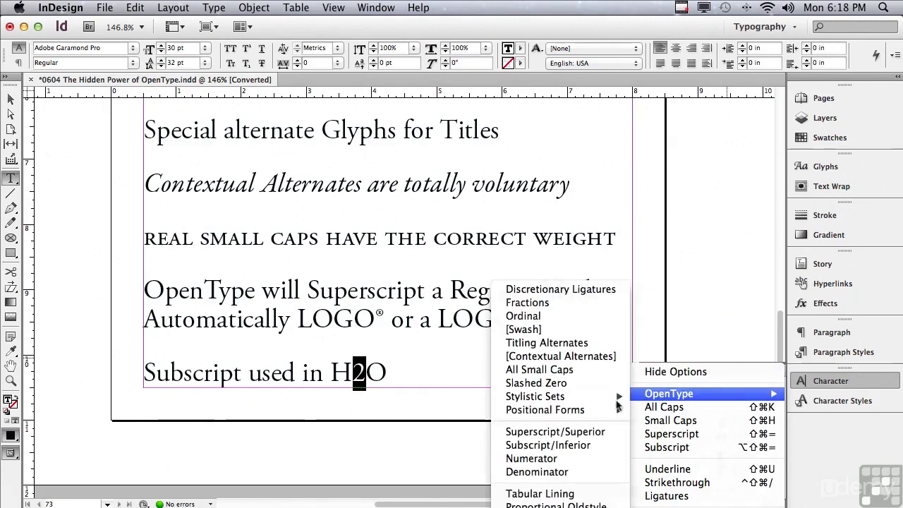
click(566, 445)
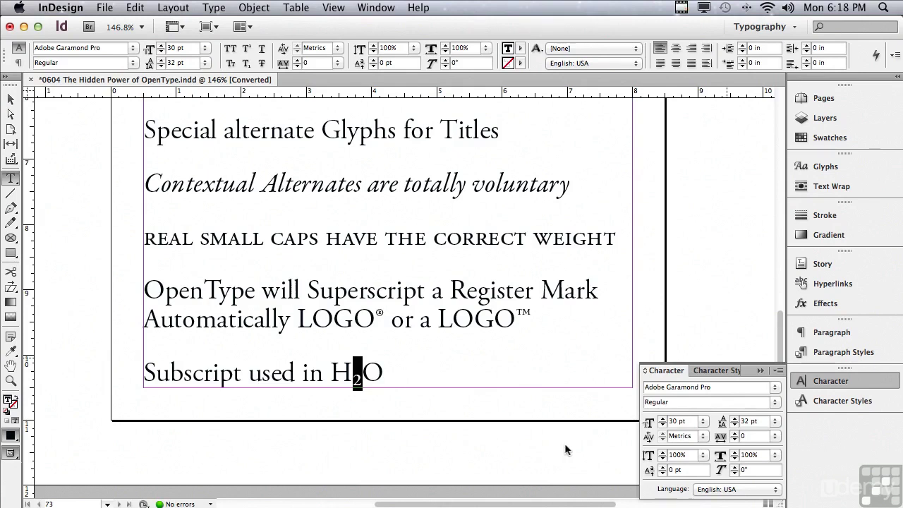
key(super+alt+shift+equal)
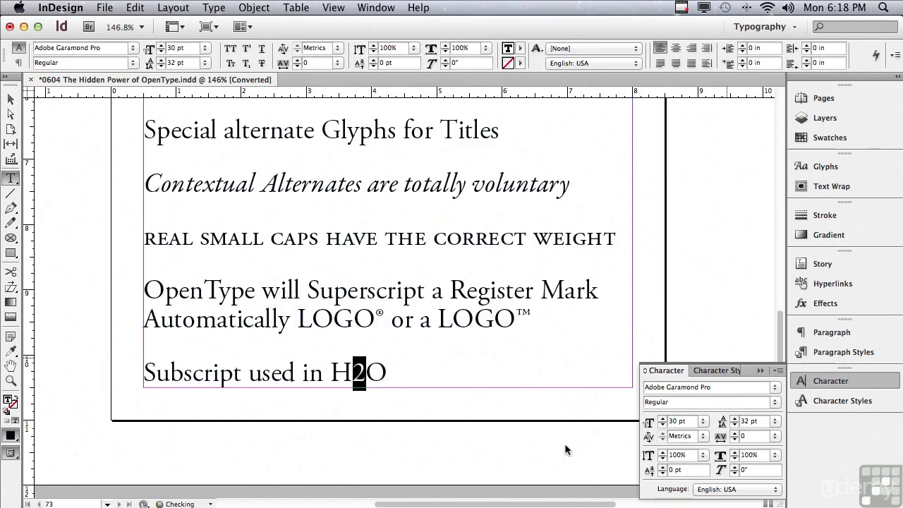
- Compare with the standard Subscript button, undo it, and reapply OpenType Subscript/Inferior to the 2
click(246, 63)
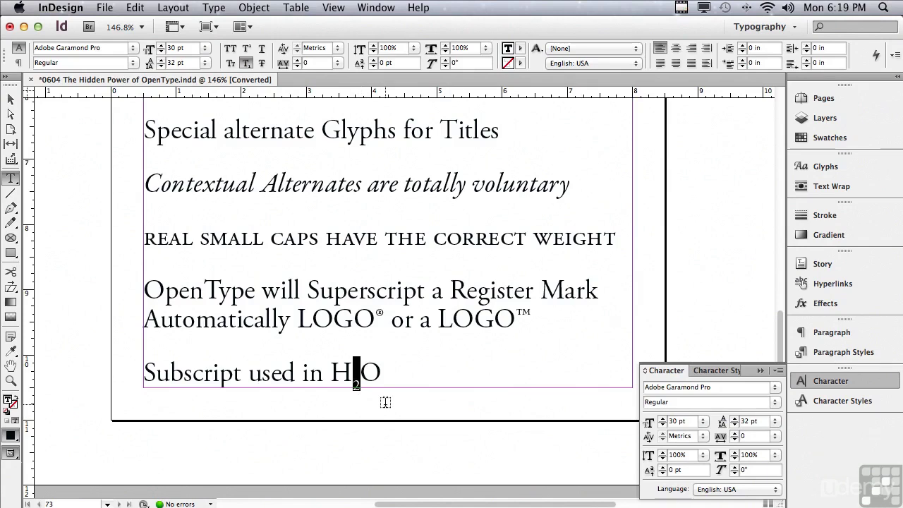
key(alt+shift+super+equal)
click(778, 370)
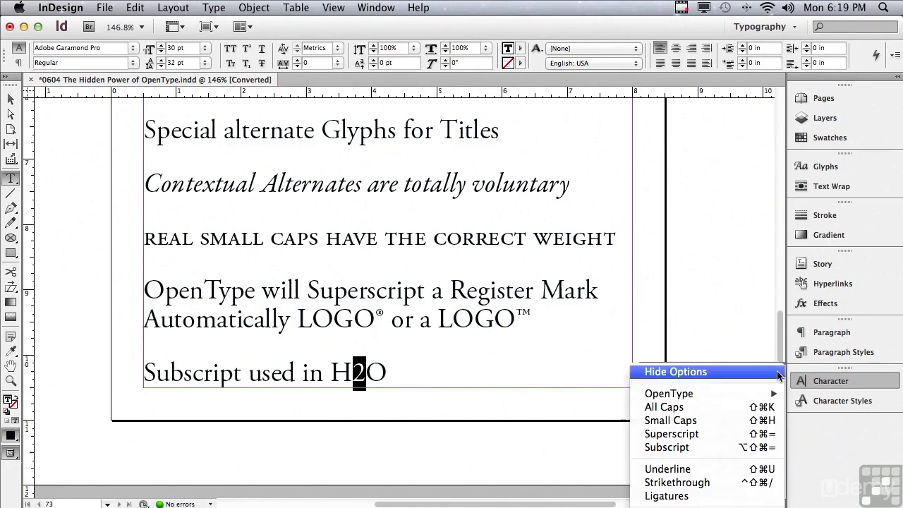
mouse_move(744, 396)
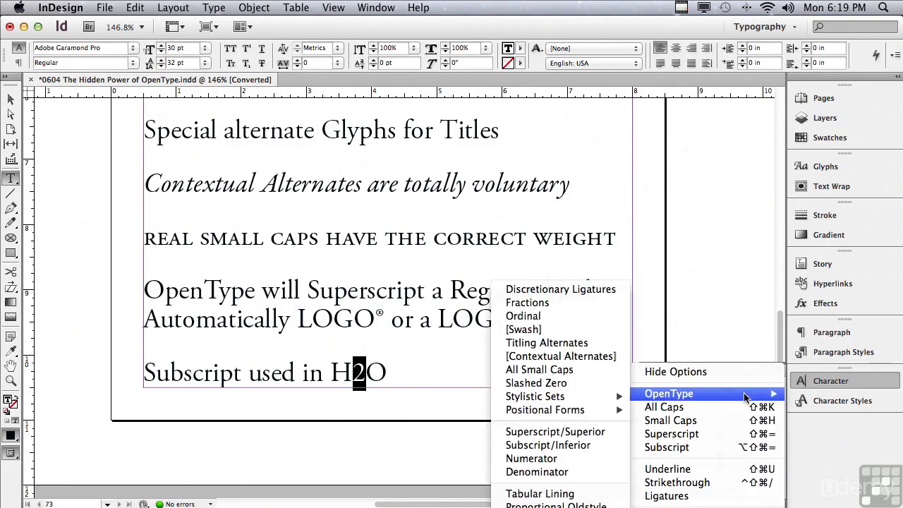
click(547, 445)
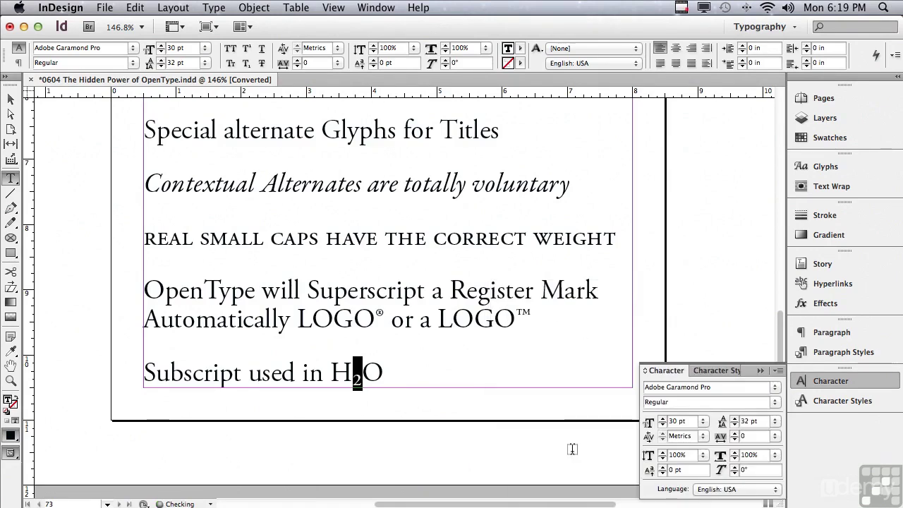